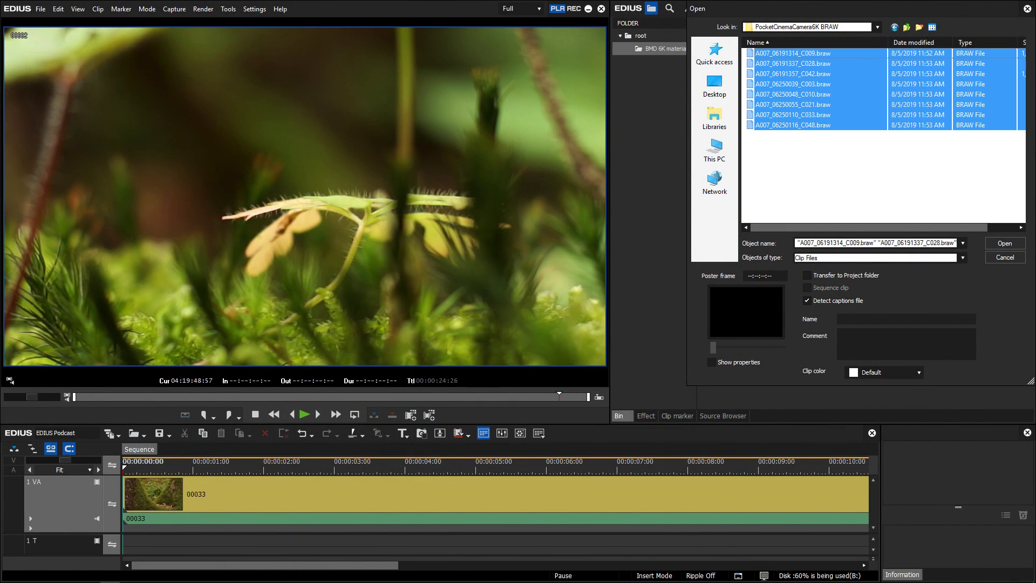
Import the BRAW clips, place A007_06191357_C042 on the timeline and open its Primary Color Correction settings
key("Return")
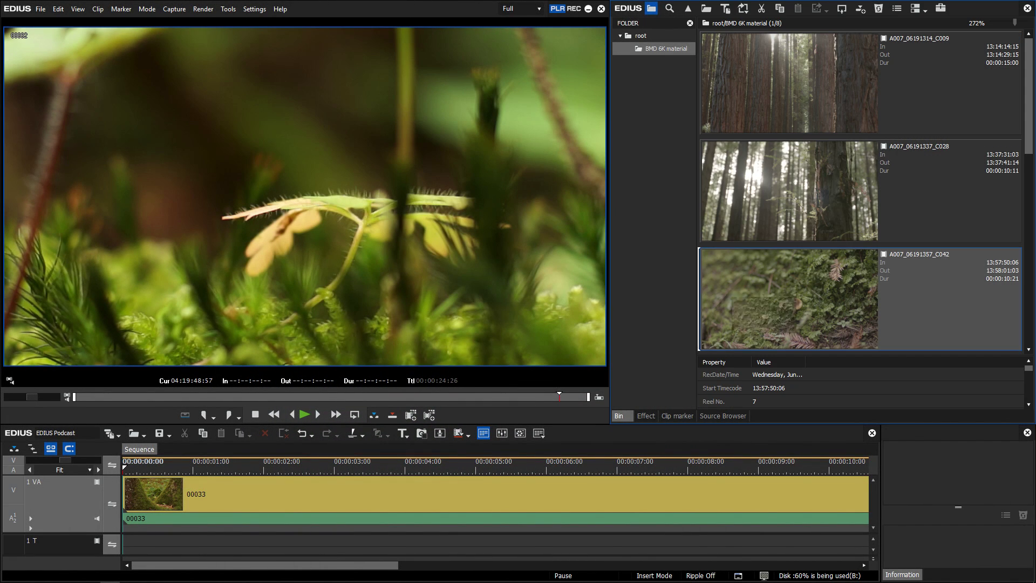
left_click_drag(789, 298, 151, 493)
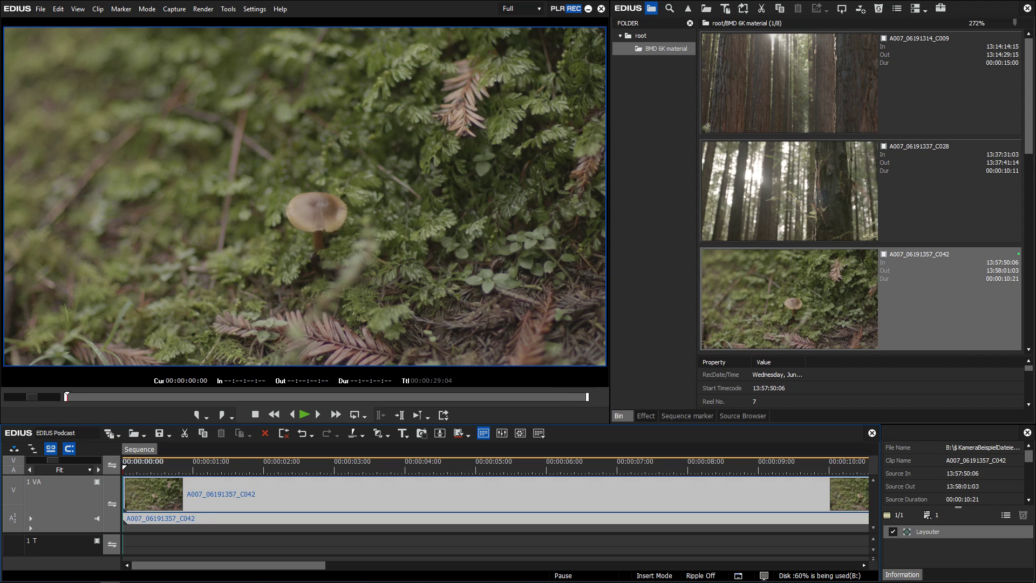
left_click(646, 416)
left_click(761, 224)
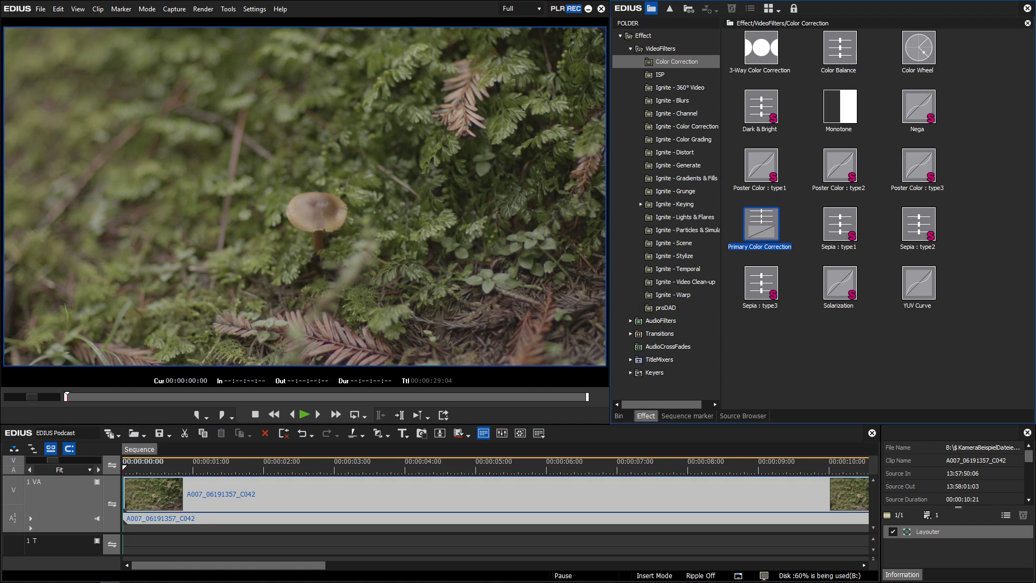
left_click_drag(761, 224, 378, 494)
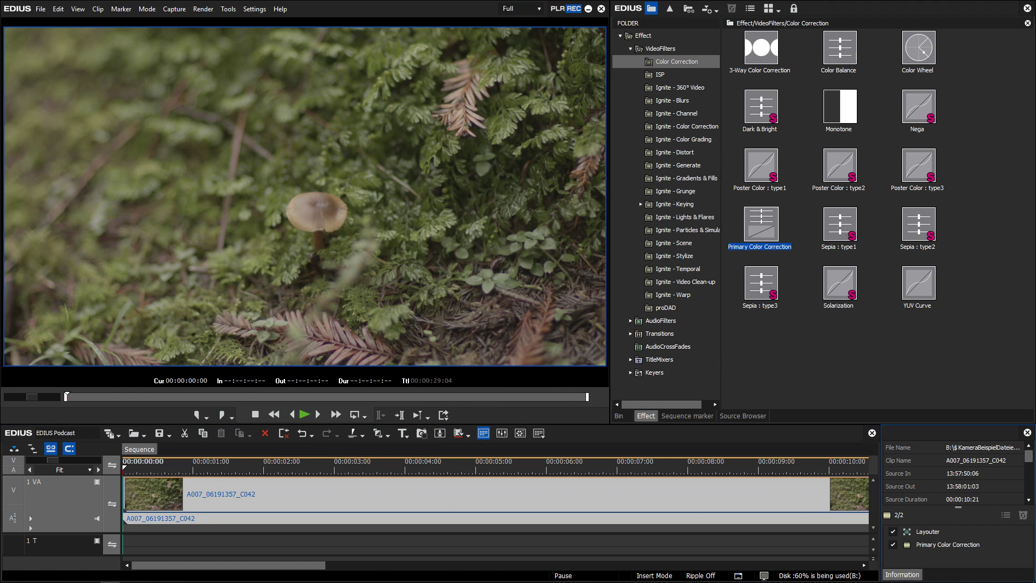
left_click(948, 544)
double_click(948, 545)
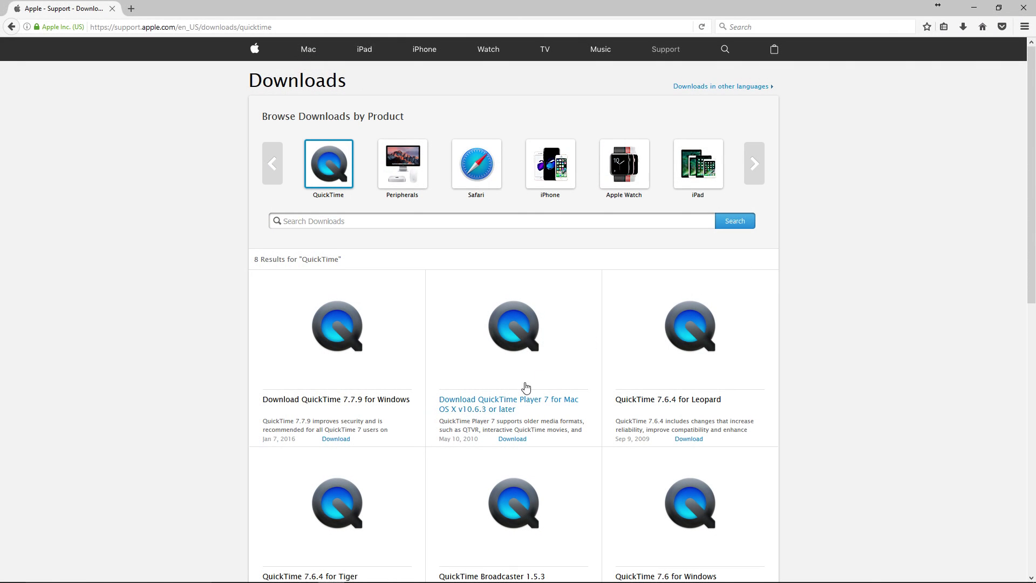
Save the QuickTime 7.7.9 for Windows installer and run QuickTimeInstaller.exe from Downloads
left_click(338, 440)
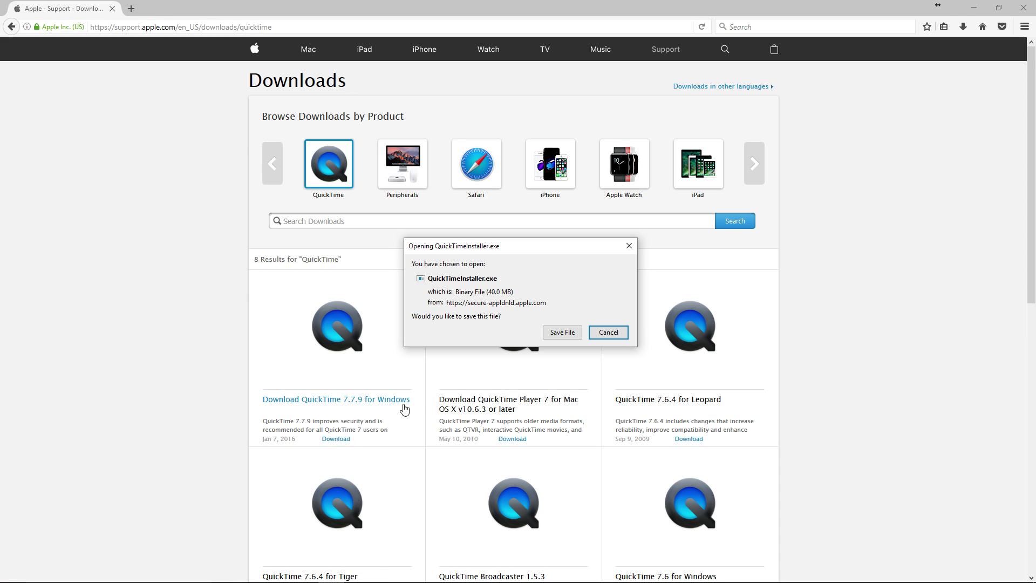
left_click(555, 333)
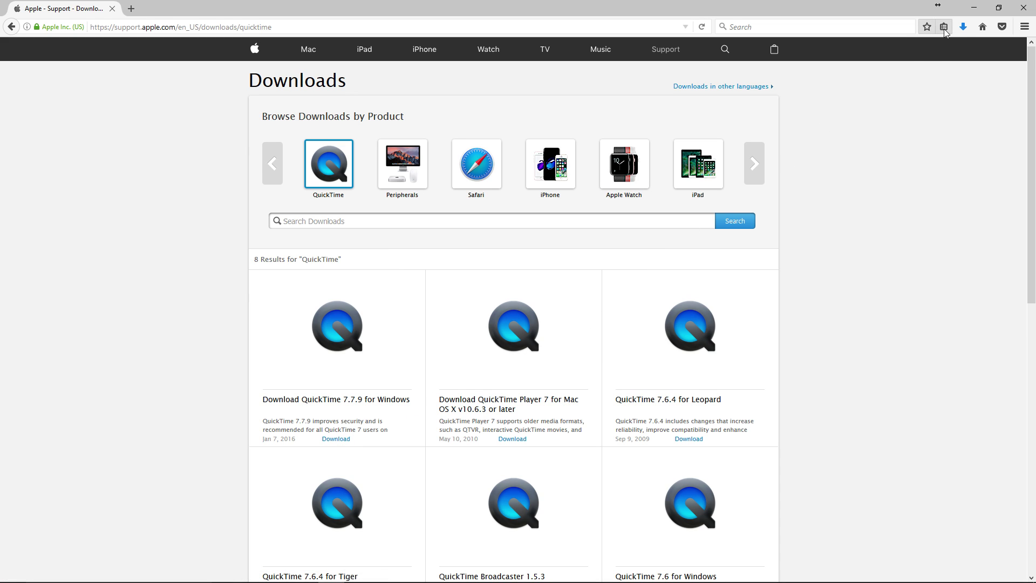
left_click(968, 29)
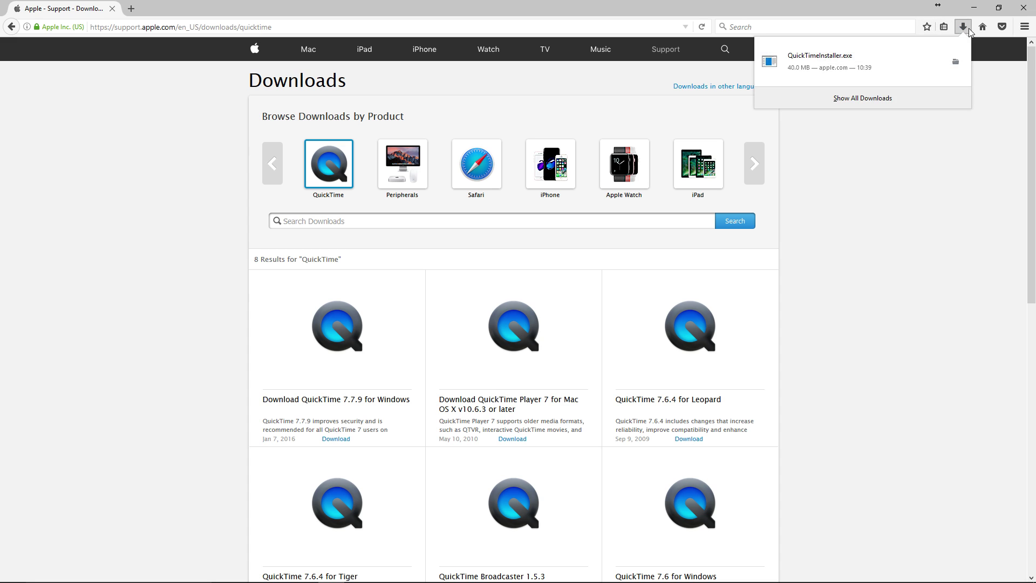
left_click(862, 60)
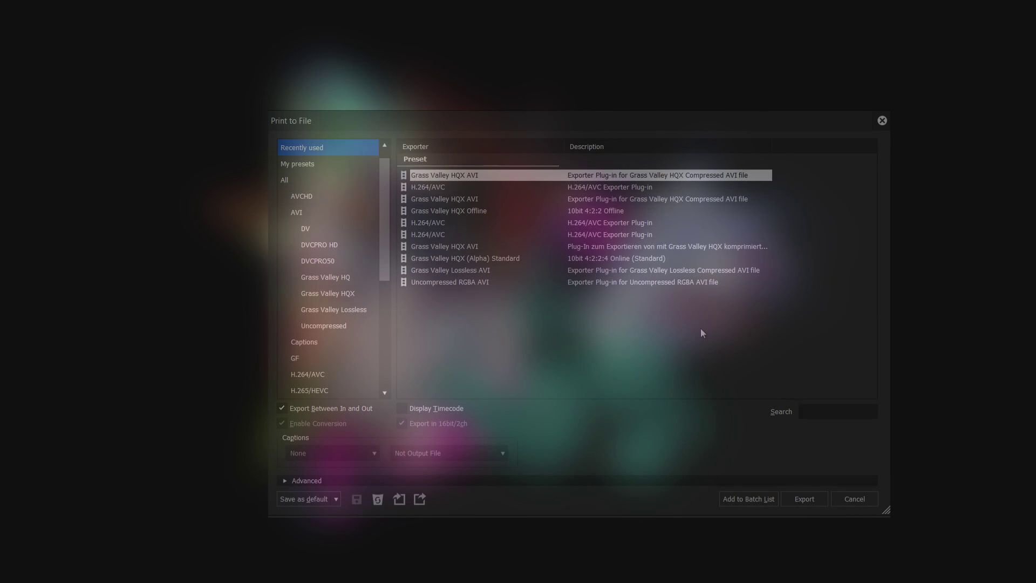
Select the QT Animation MOV exporter under the QuickTime category in Print to File
left_click_drag(384, 267, 383, 364)
left_click(335, 298)
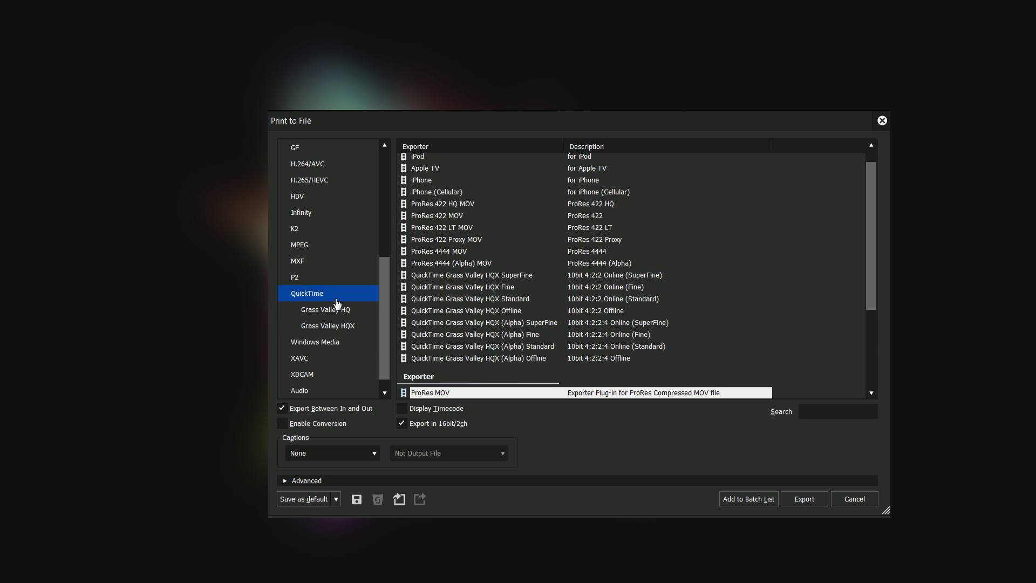
left_click_drag(867, 268, 859, 352)
left_click(466, 326)
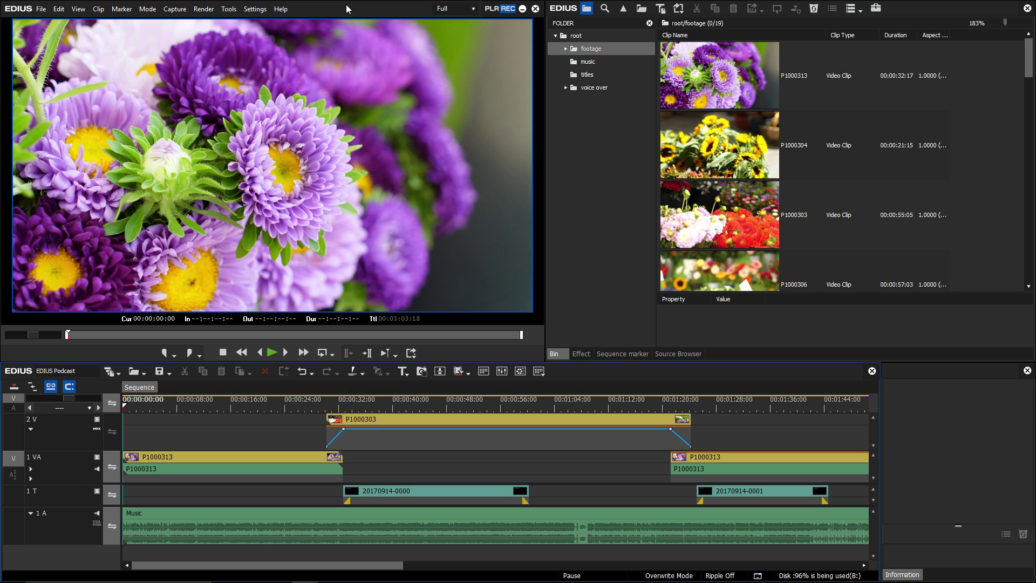
left_click(255, 9)
left_click(261, 55)
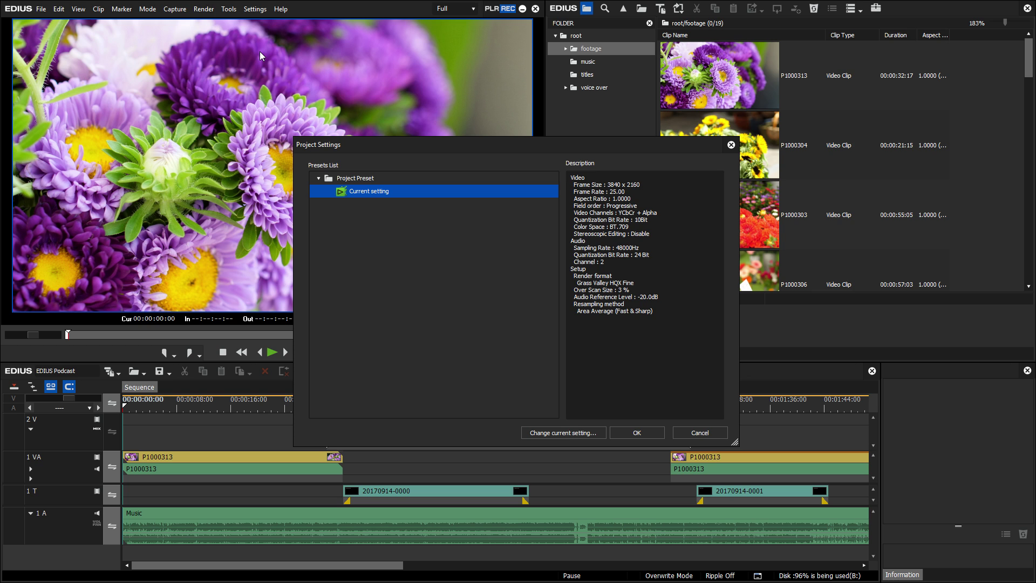
left_click(529, 432)
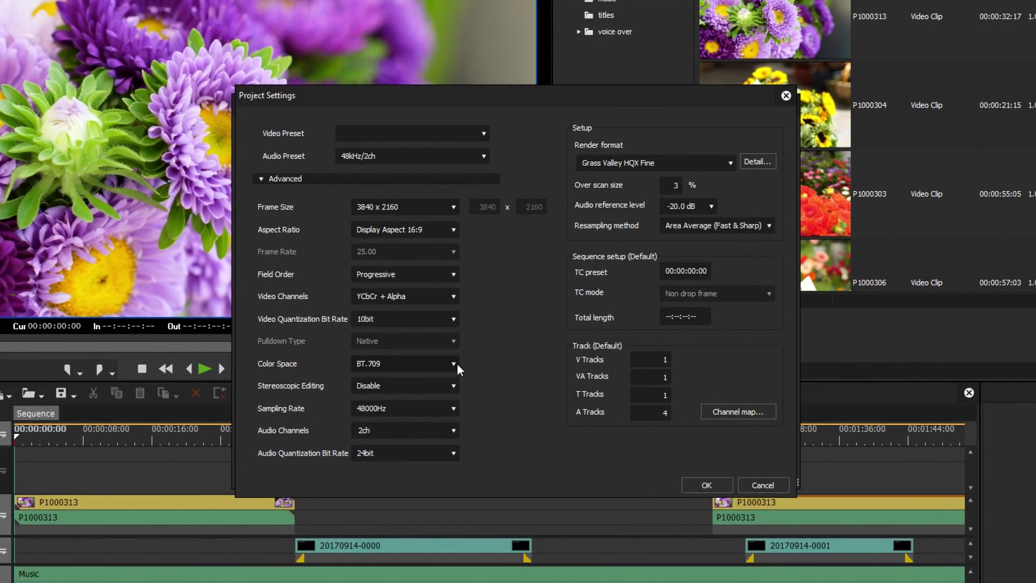
left_click(462, 360)
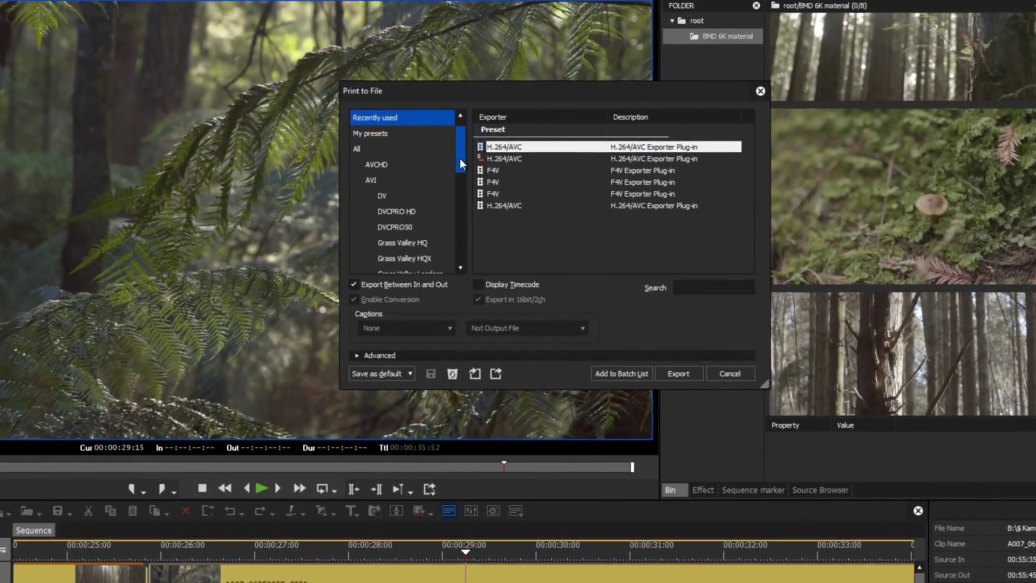
Select the DNxHR 444 MXF (Alpha) exporter under the MXF category in Print to File
left_click_drag(460, 162, 447, 221)
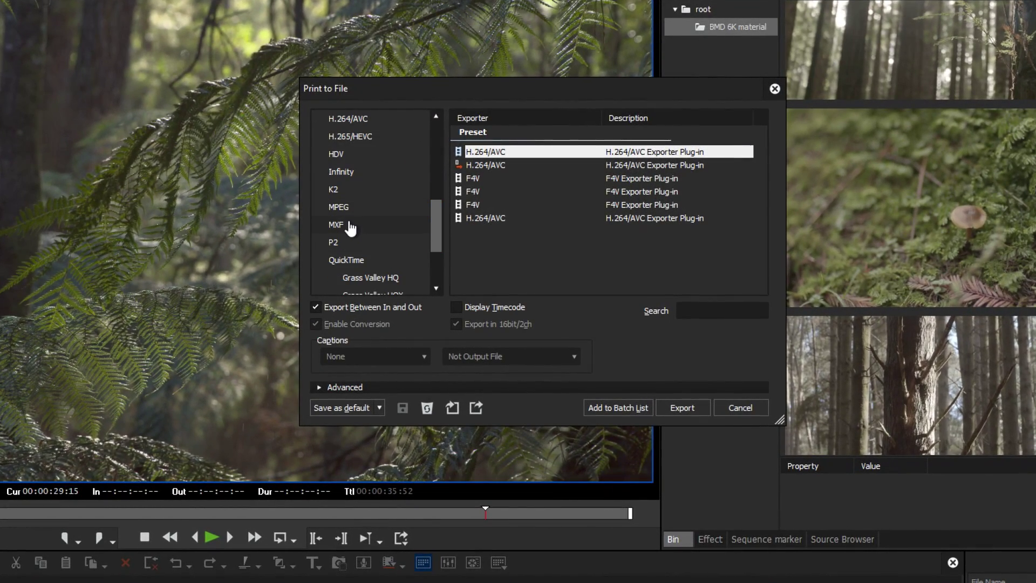
left_click(350, 226)
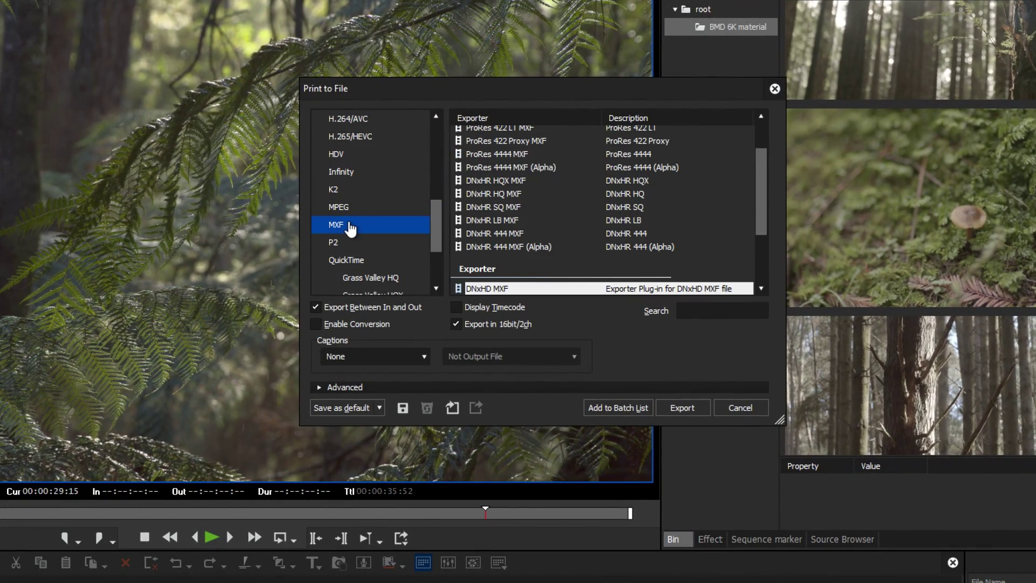
left_click(523, 247)
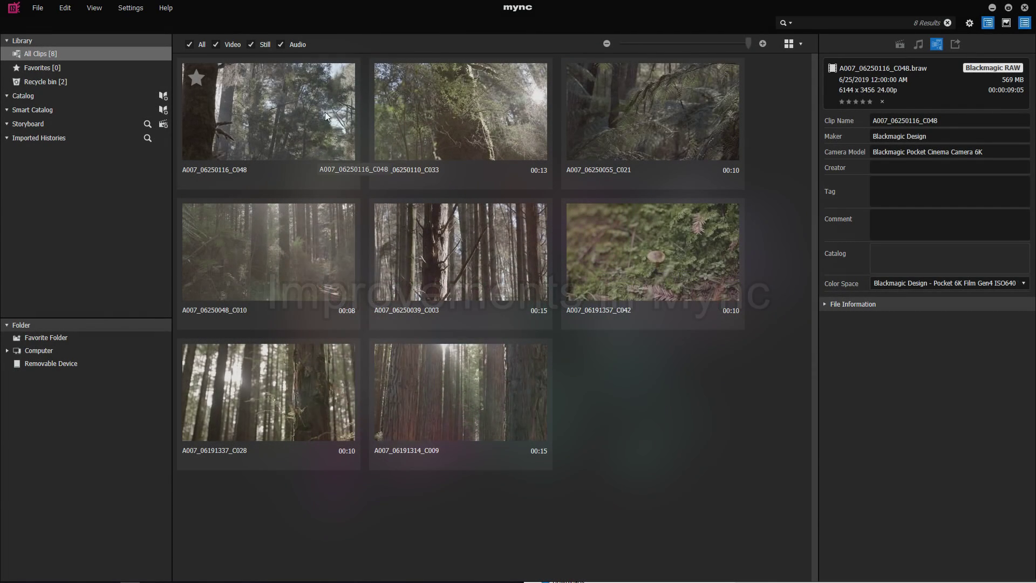
Create a storyboard named 'BMD 6K' from all eight clips
left_click(324, 112)
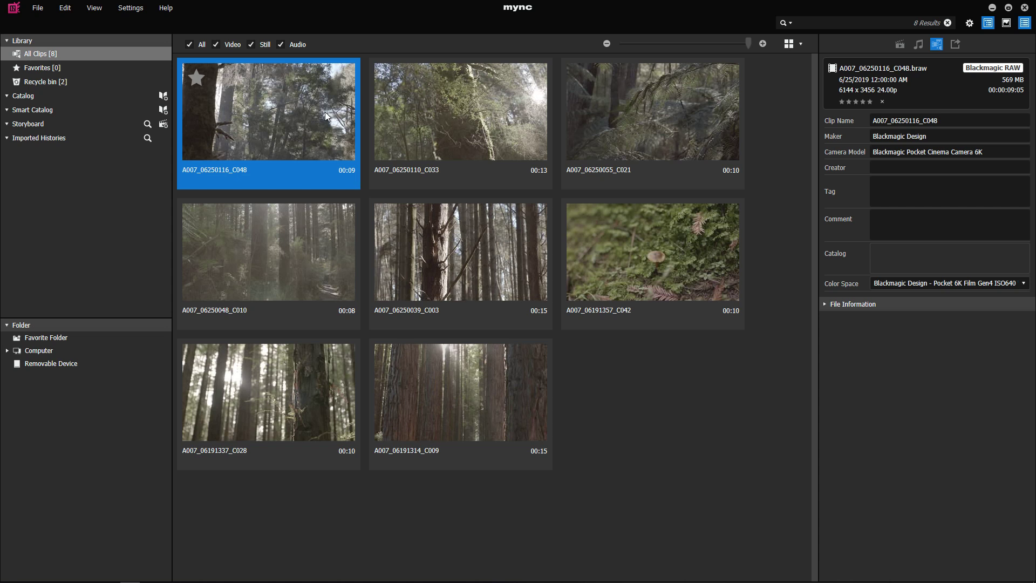
left_click(422, 376, "shift")
right_click(451, 384)
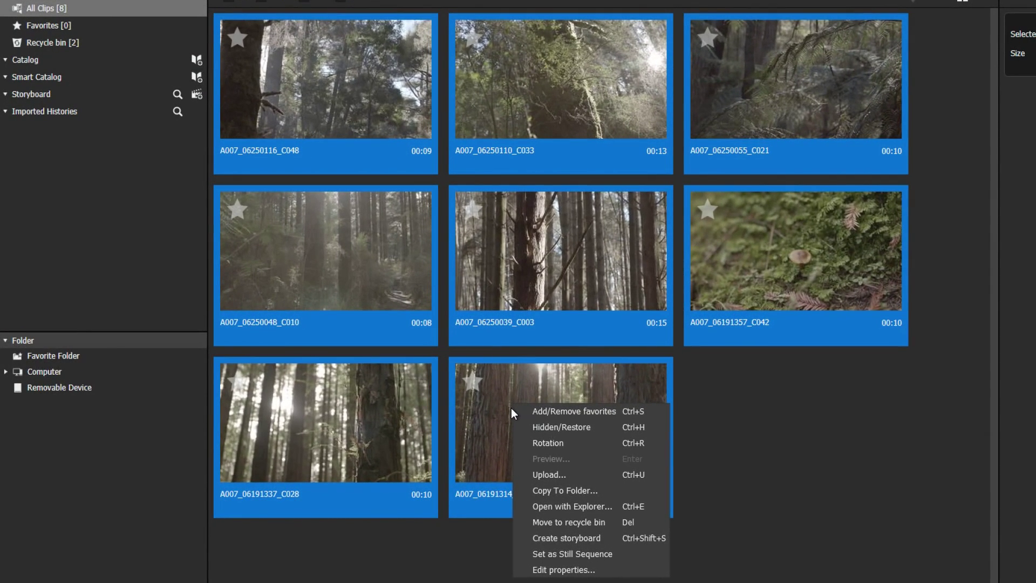
left_click(555, 540)
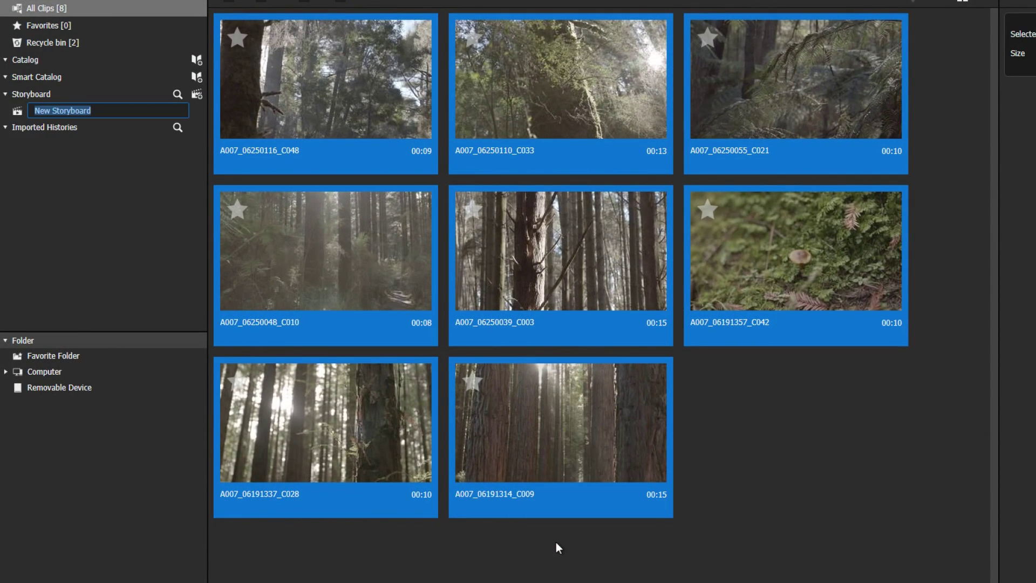
type("BMD 6K")
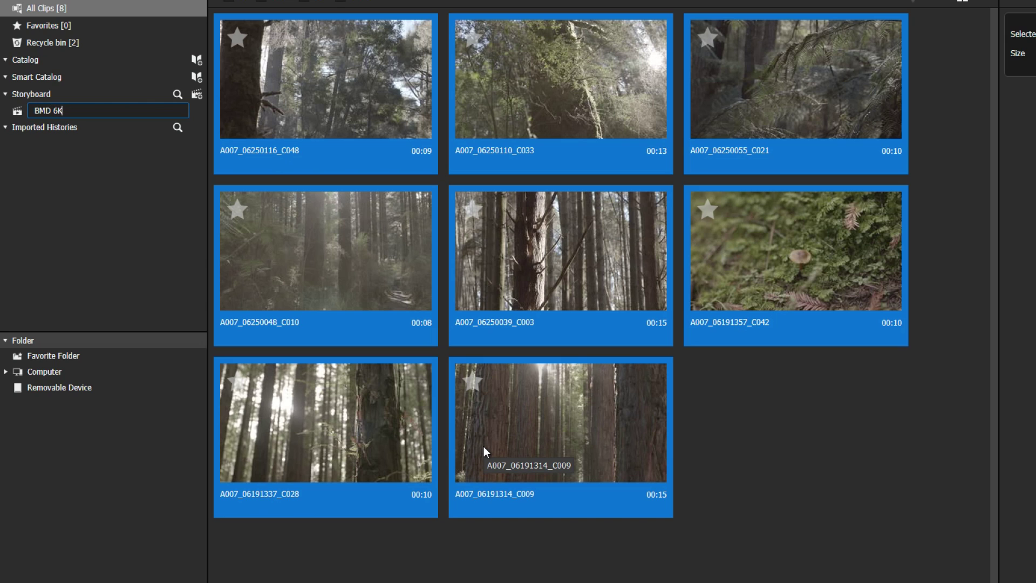
key("Return")
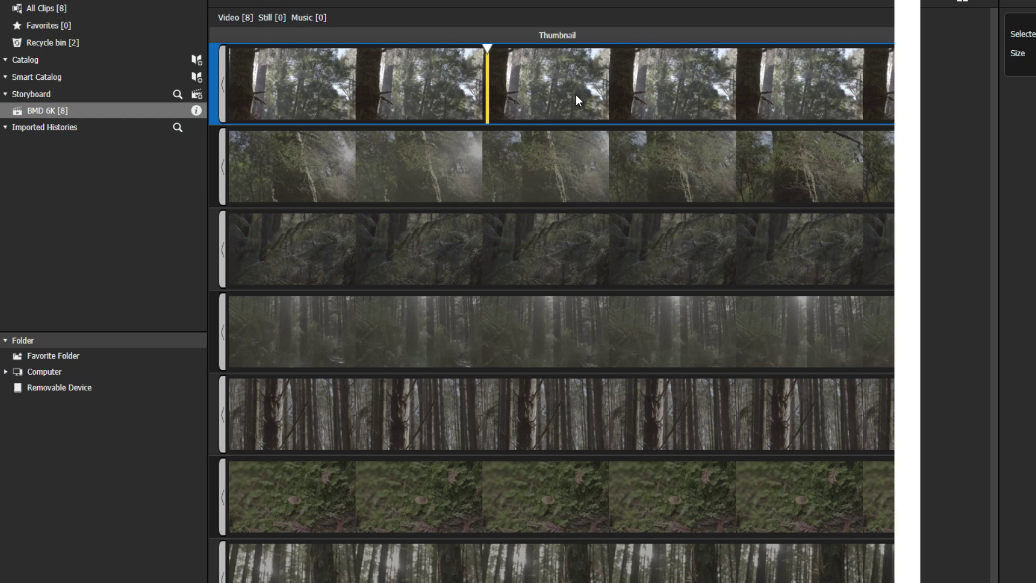
Remove the first four clips from the BMD 6K storyboard
left_click(554, 166)
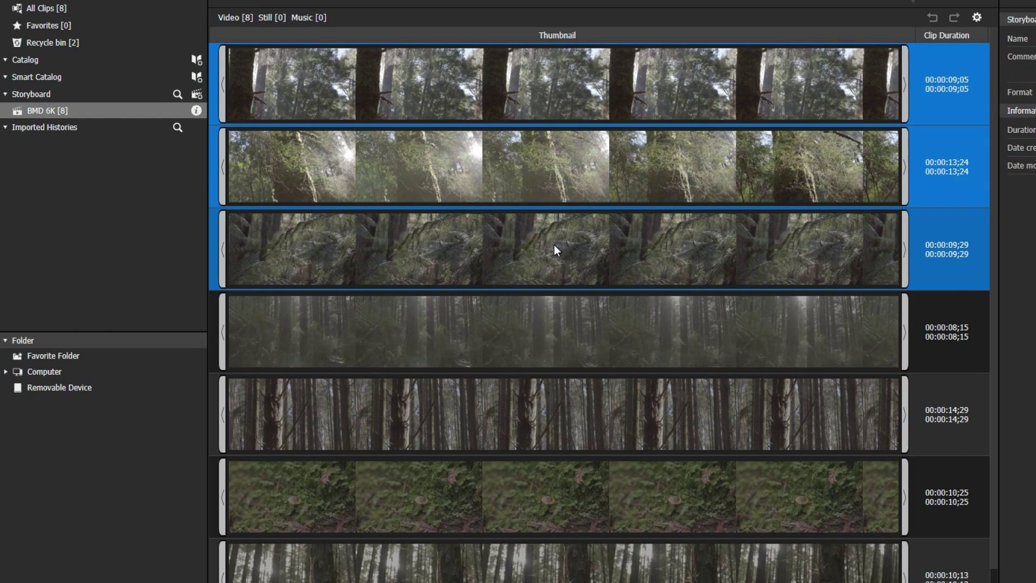
left_click(552, 312, "shift")
right_click(552, 313)
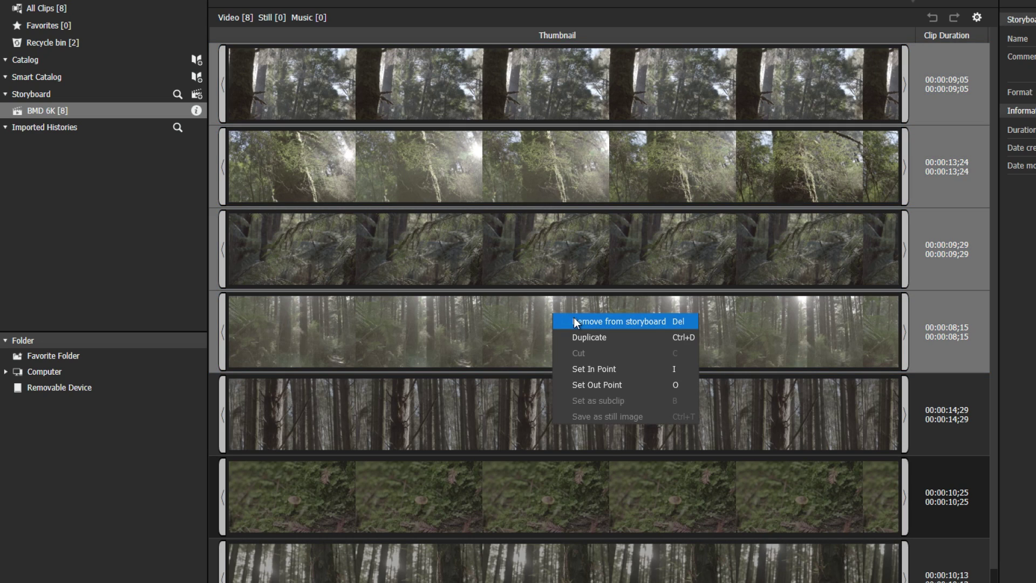
left_click(575, 322)
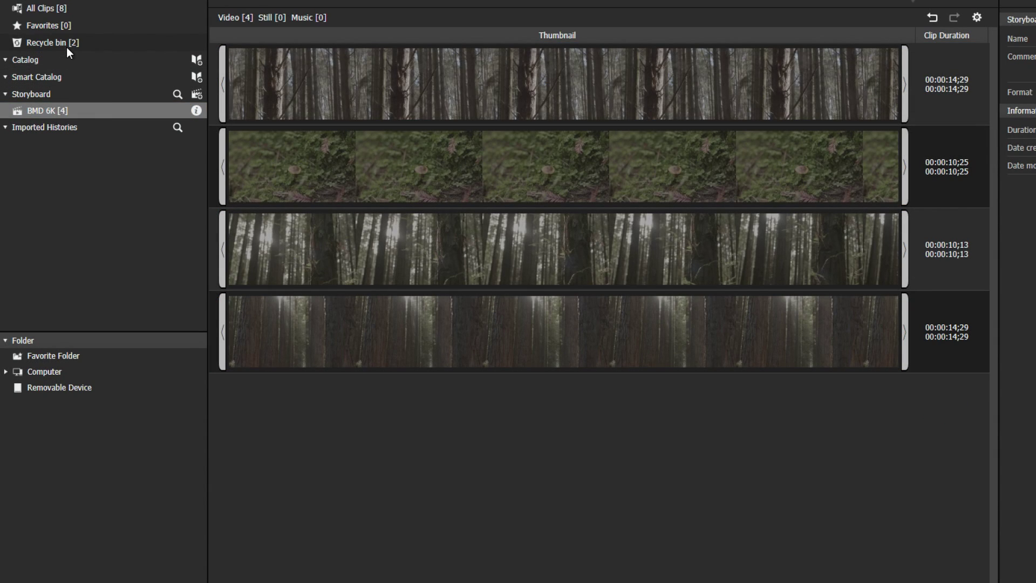
Return to All Clips, select A007_06191357_C042 and show its Color Space choices
left_click(65, 9)
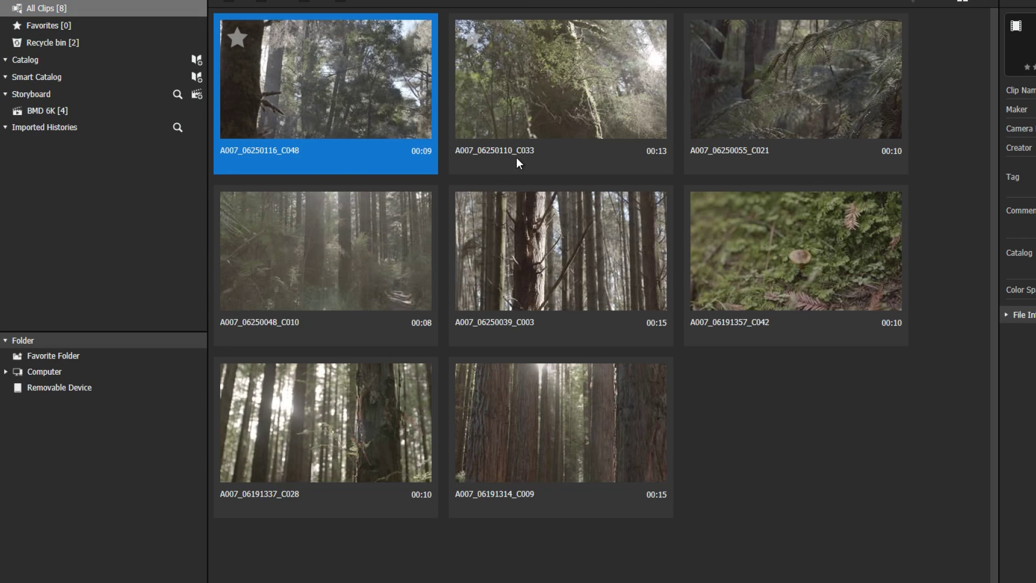
left_click(723, 232)
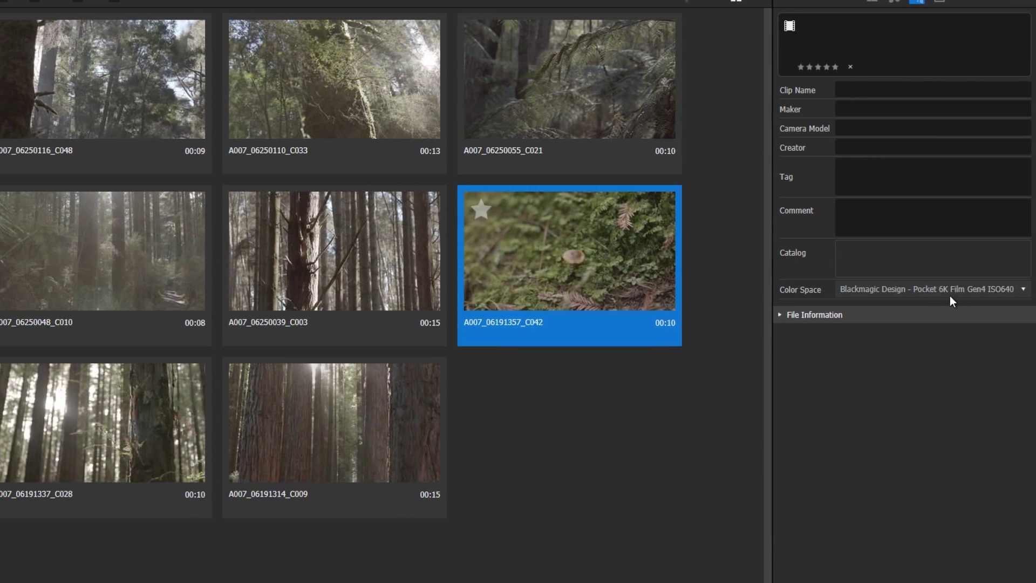
left_click(1022, 290)
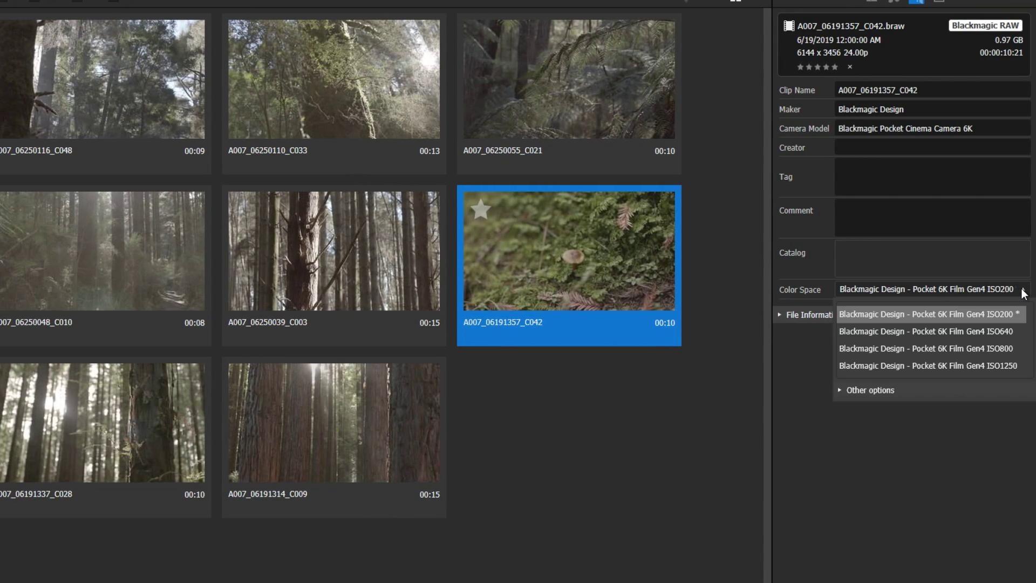